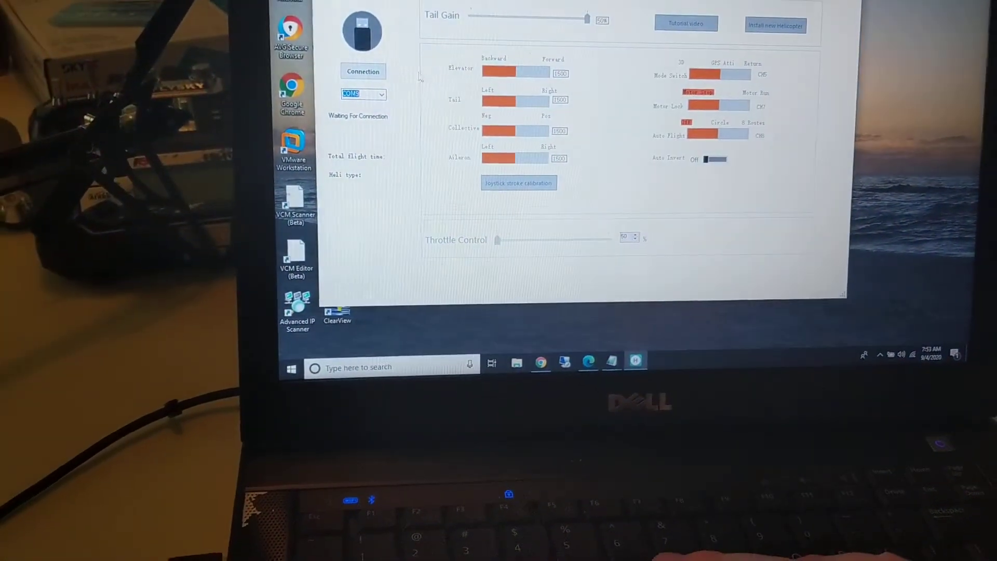
Start the connection to the helicopter on port COM9
left_click(348, 76)
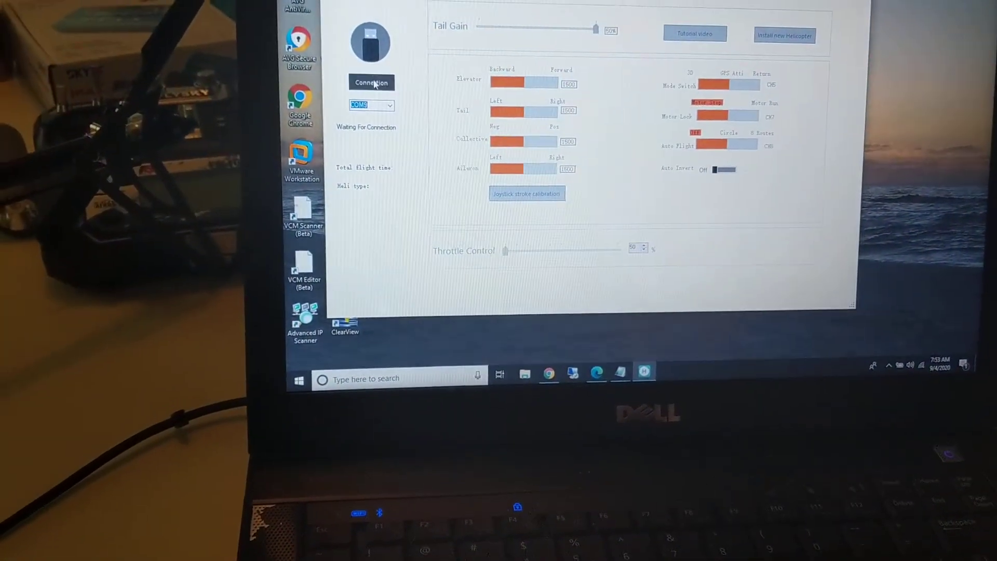